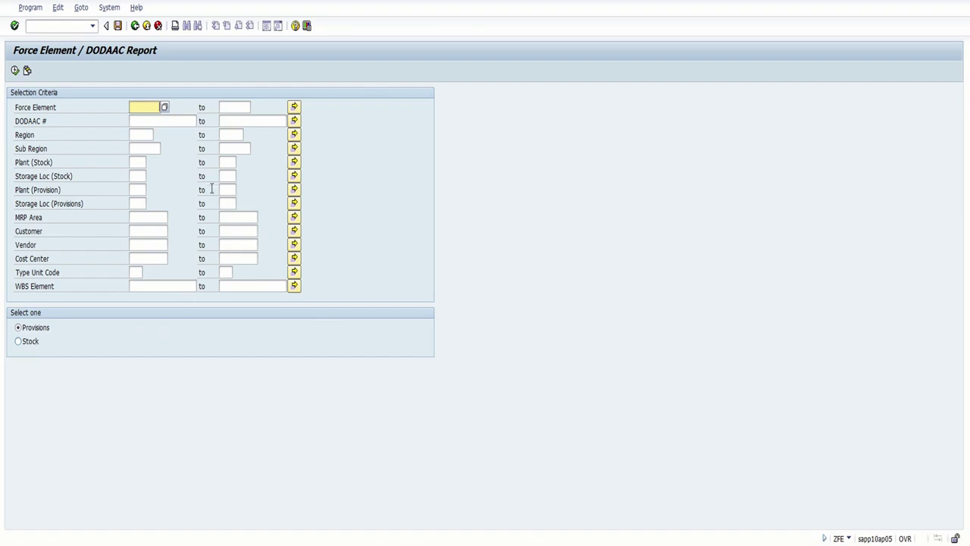
Review the list of possible Region values in the selection criteria, closing it without choosing one.
{"action": "left_click", "coordinate": [136, 134]}
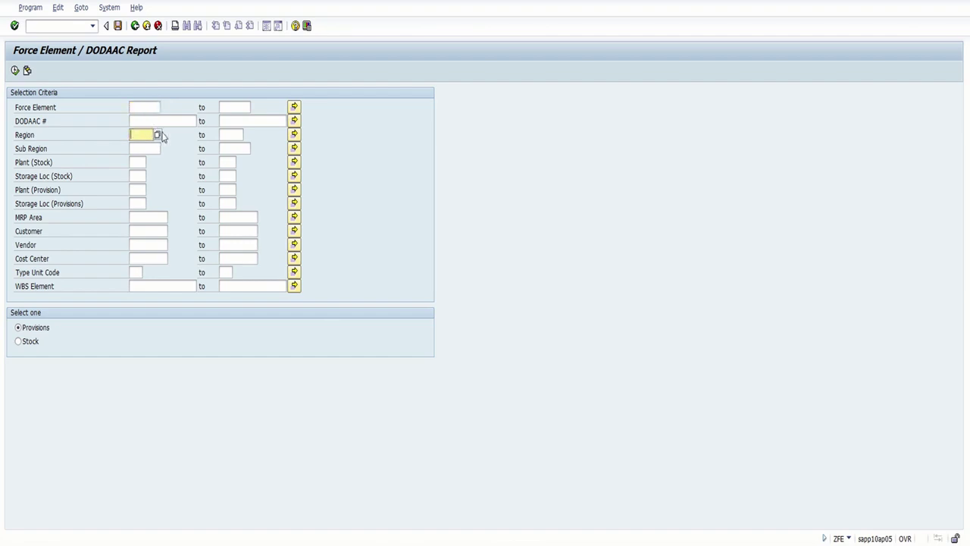
{"action": "left_click", "coordinate": [158, 135]}
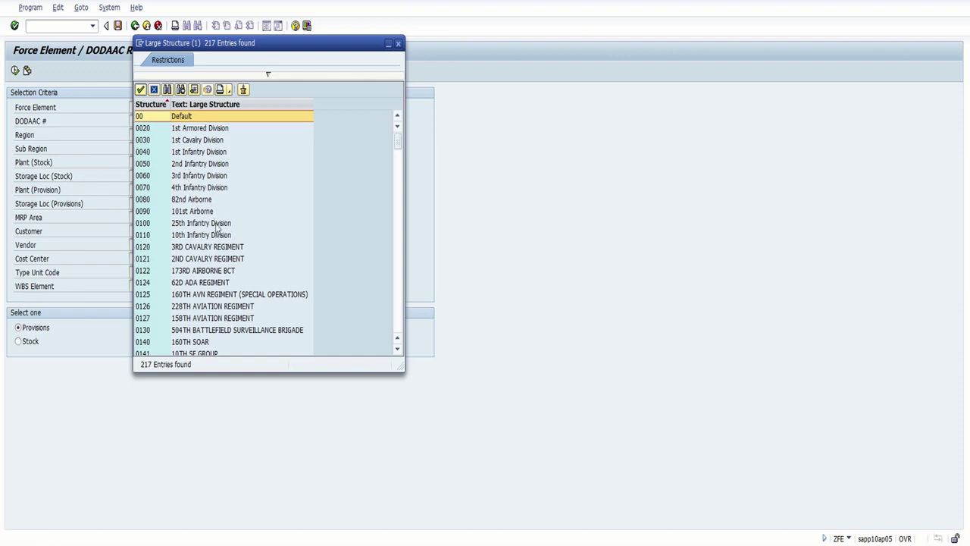
{"action": "scroll", "coordinate": [219, 225], "scroll_direction": "down", "scroll_amount": 2}
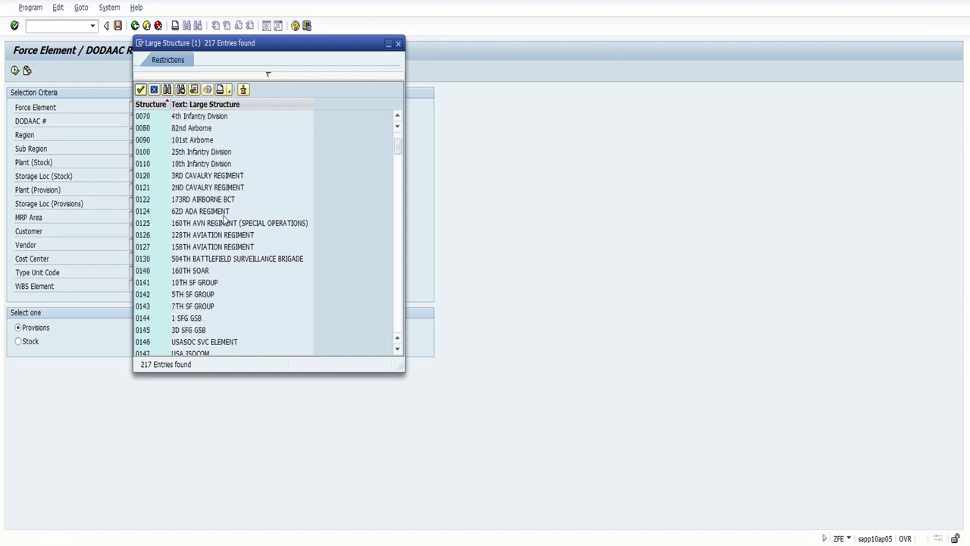
{"action": "scroll", "coordinate": [228, 248], "scroll_direction": "down", "scroll_amount": 2}
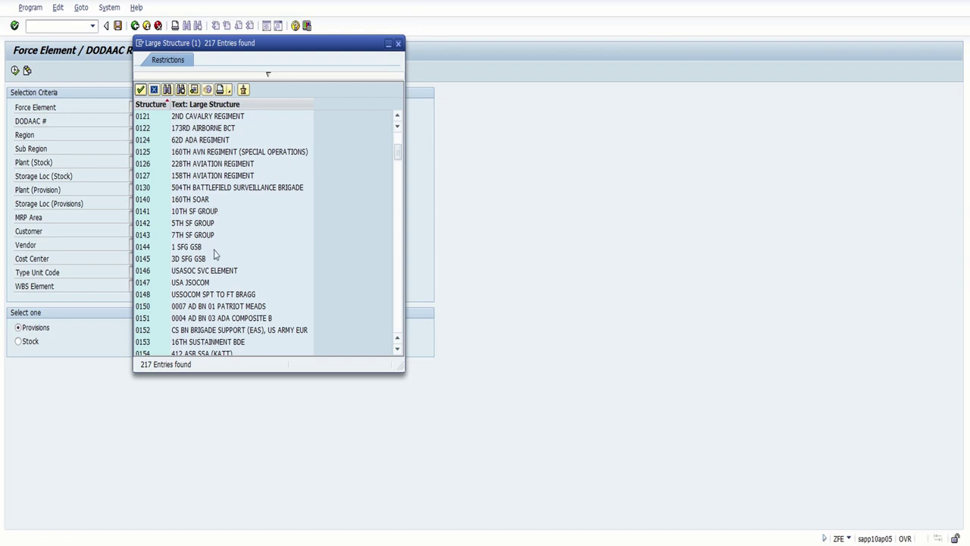
{"action": "scroll", "coordinate": [269, 252], "scroll_direction": "down", "scroll_amount": 3}
{"action": "scroll", "coordinate": [268, 252], "scroll_direction": "down", "scroll_amount": 1}
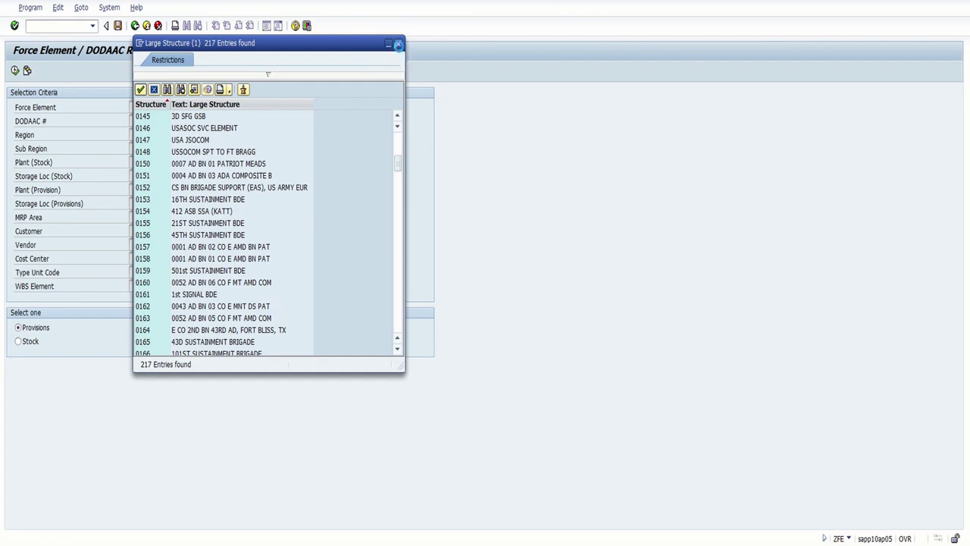
{"action": "left_click", "coordinate": [398, 44]}
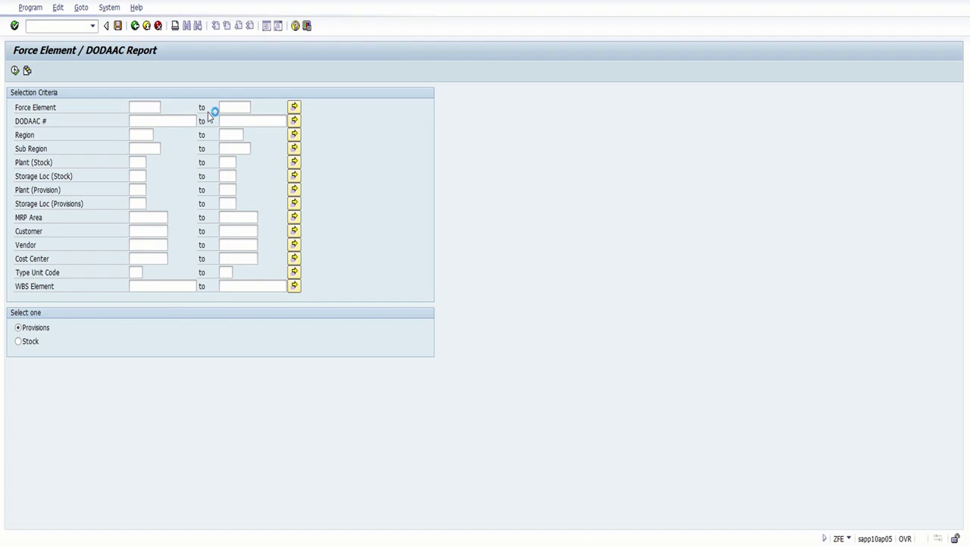
Choose sub region 00191 (3-2 ADA) from the possible values and run the report for Provisions.
{"action": "left_click", "coordinate": [148, 151]}
{"action": "left_click", "coordinate": [164, 150]}
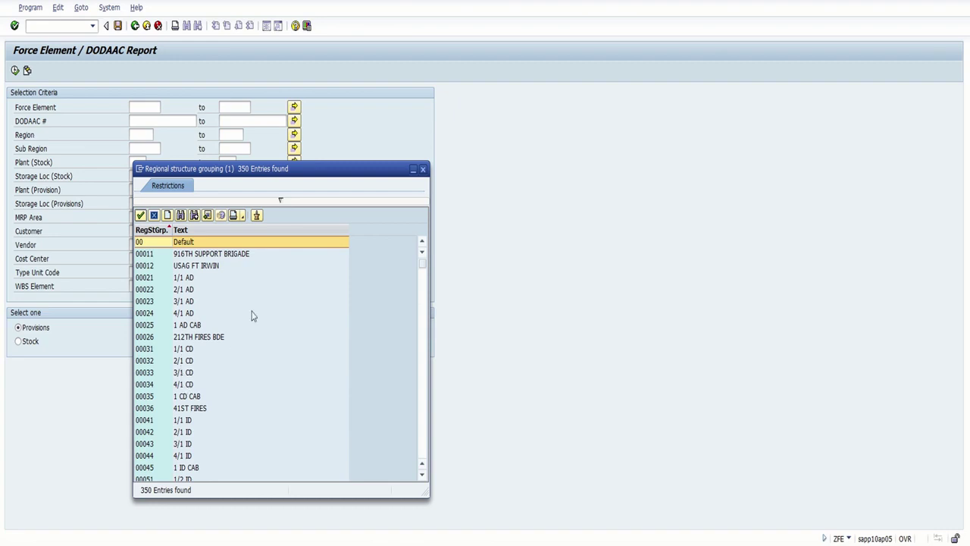
{"action": "scroll", "coordinate": [258, 293], "scroll_direction": "down", "scroll_amount": 15}
{"action": "scroll", "coordinate": [258, 293], "scroll_direction": "down", "scroll_amount": 5}
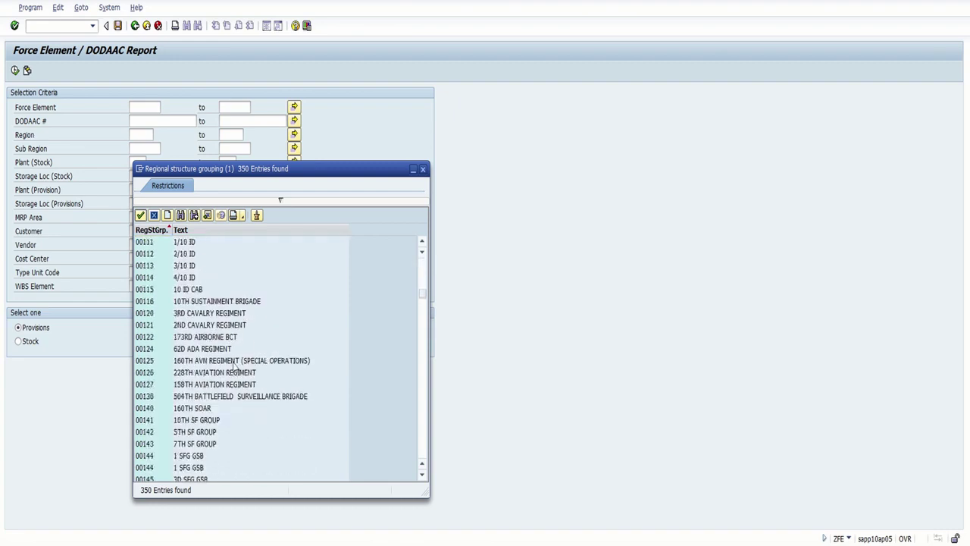
{"action": "scroll", "coordinate": [235, 366], "scroll_direction": "down", "scroll_amount": 4}
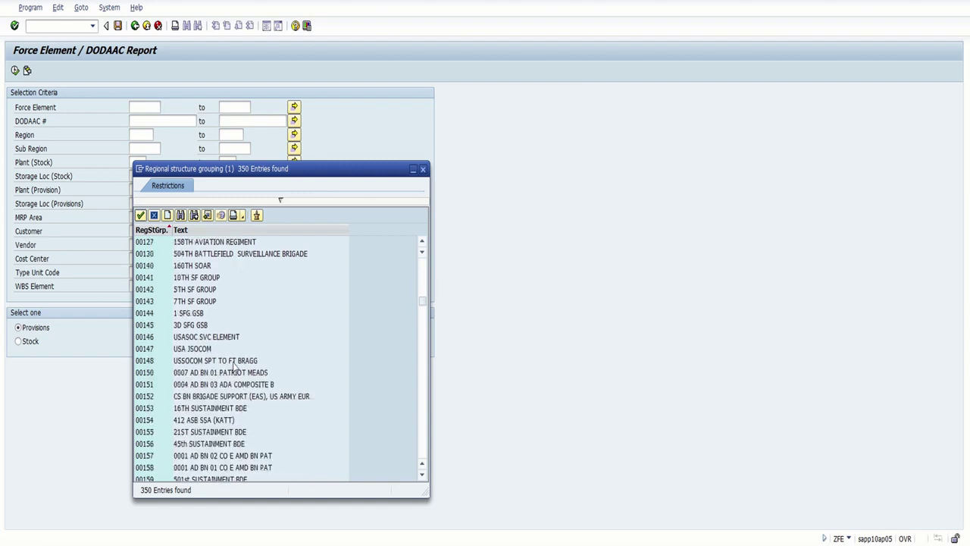
{"action": "scroll", "coordinate": [235, 366], "scroll_direction": "down", "scroll_amount": 1}
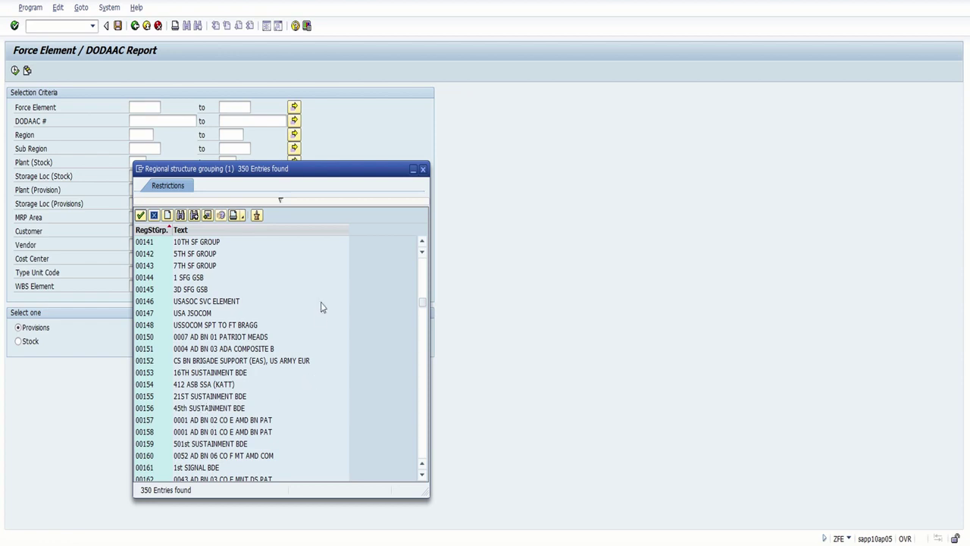
{"action": "scroll", "coordinate": [311, 297], "scroll_direction": "down", "scroll_amount": 10}
{"action": "scroll", "coordinate": [231, 364], "scroll_direction": "down", "scroll_amount": 2}
{"action": "scroll", "coordinate": [232, 364], "scroll_direction": "down", "scroll_amount": 1}
{"action": "scroll", "coordinate": [189, 407], "scroll_direction": "down", "scroll_amount": 1}
{"action": "scroll", "coordinate": [197, 408], "scroll_direction": "down", "scroll_amount": 1}
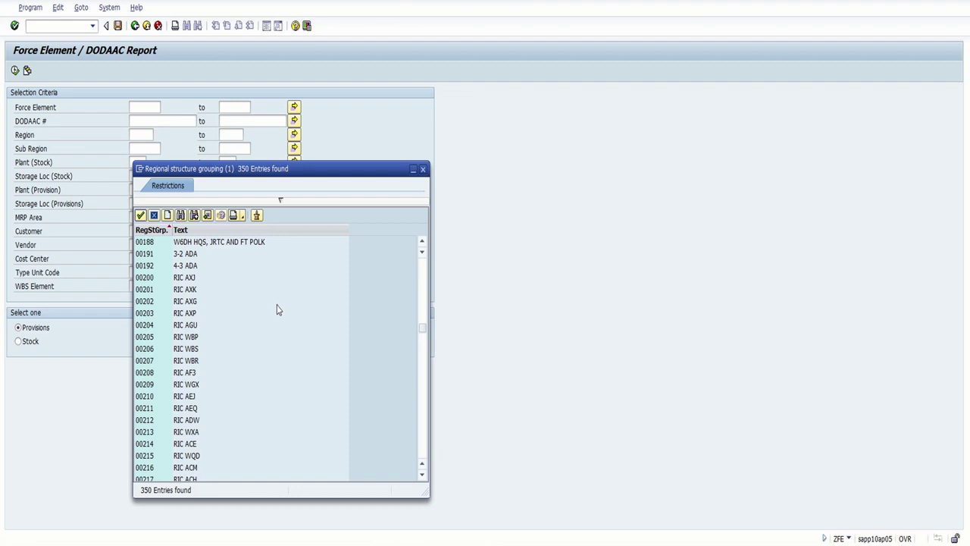
{"action": "double_click", "coordinate": [187, 255]}
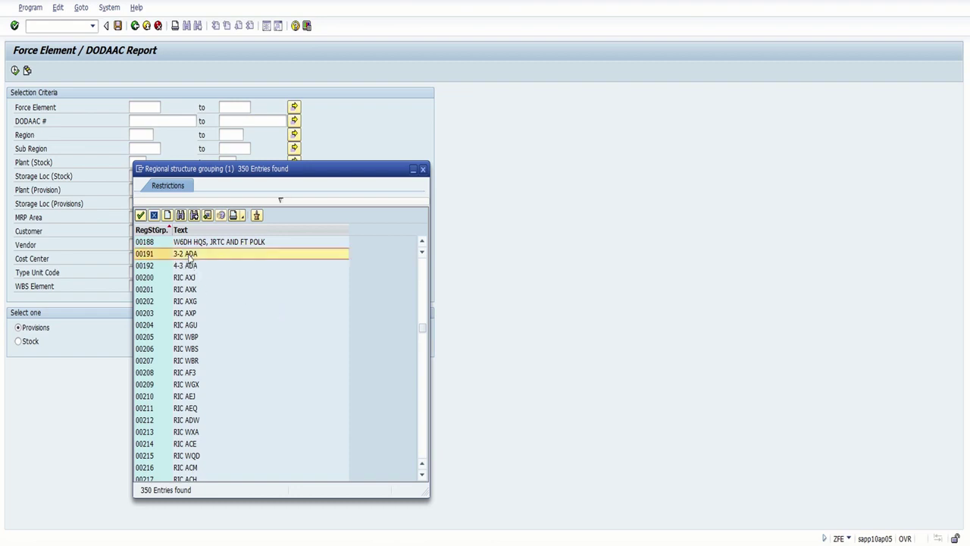
{"action": "left_click", "coordinate": [14, 69]}
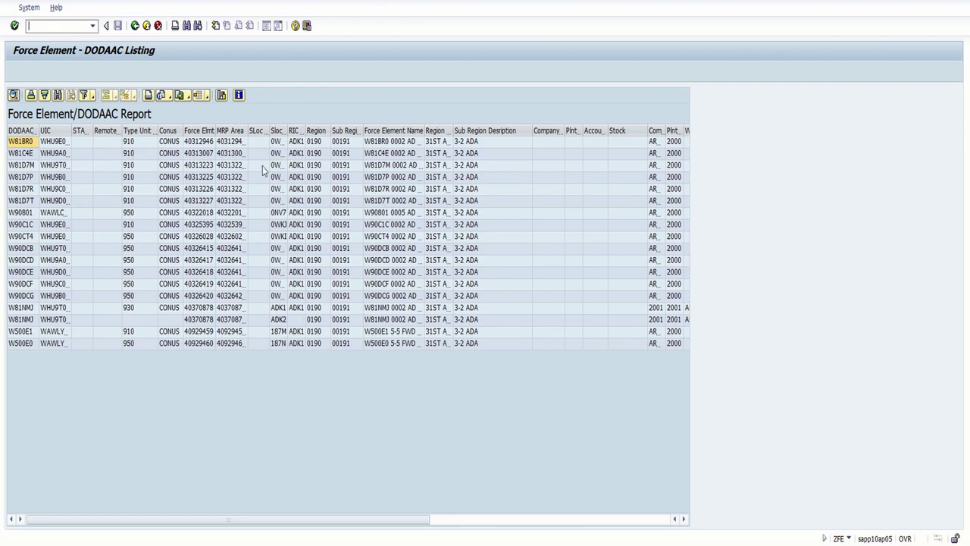
Widen the Sloc (P), UIC, DODAAC #, Force Elmt and MRP Area columns of the provisions listing to show their full contents.
{"action": "left_click_drag", "start_coordinate": [287, 130], "coordinate": [324, 131]}
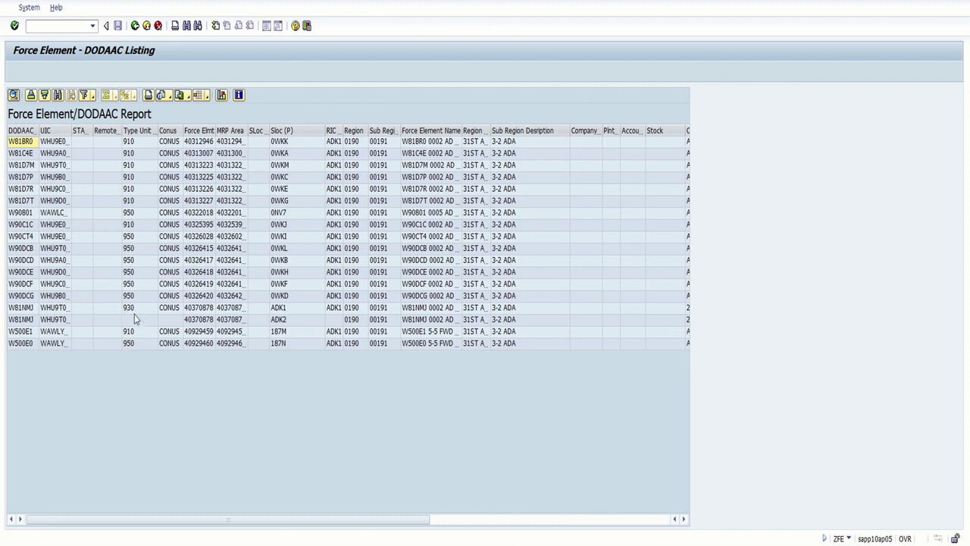
{"action": "double_click", "coordinate": [70, 134]}
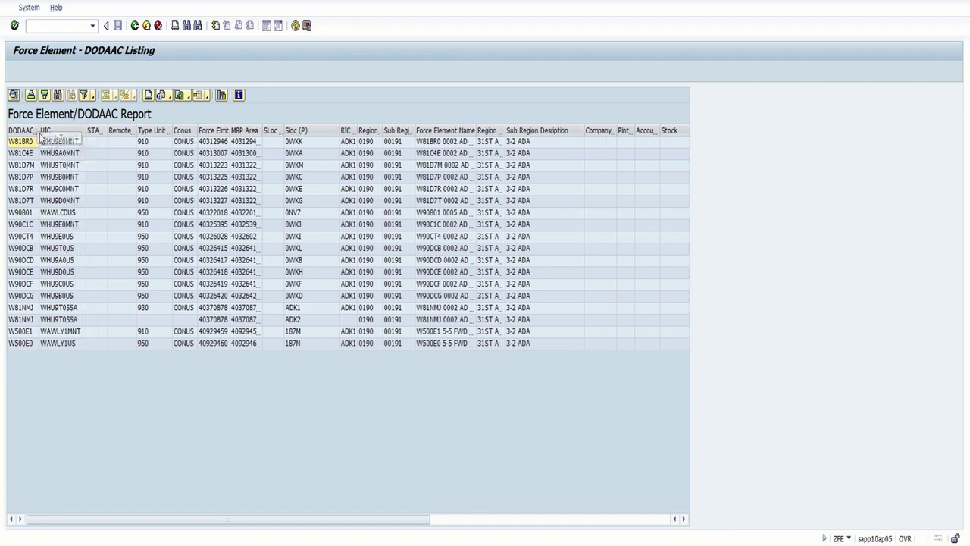
{"action": "double_click", "coordinate": [35, 130]}
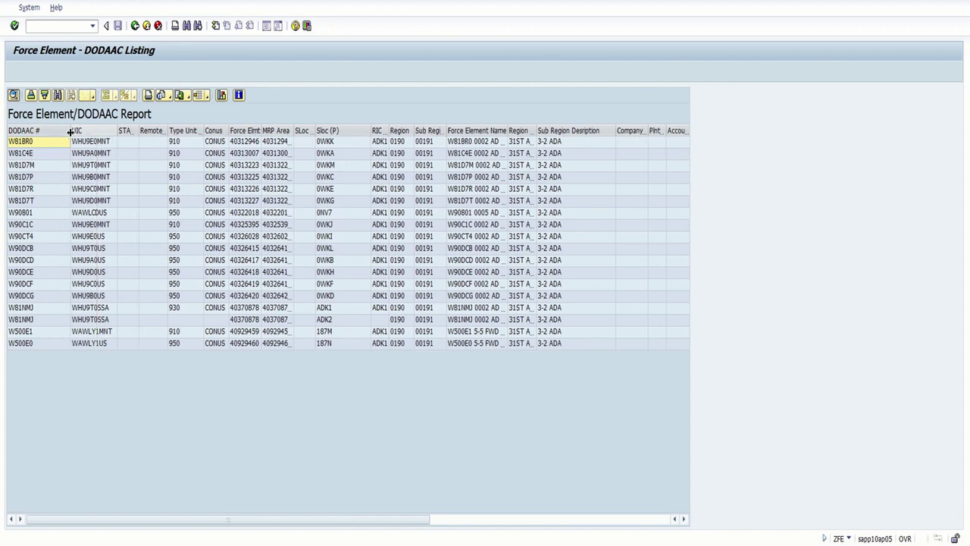
{"action": "double_click", "coordinate": [261, 130]}
{"action": "left_click_drag", "start_coordinate": [307, 130], "coordinate": [318, 130]}
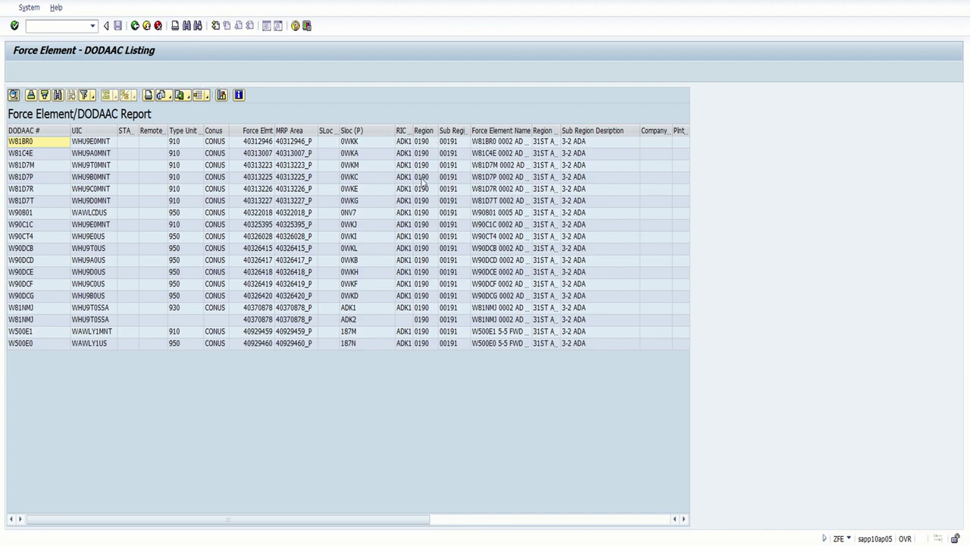
Widen the Cost Center column near the end of the provisions listing so its full values can be read.
{"action": "left_click_drag", "start_coordinate": [413, 525], "coordinate": [578, 511]}
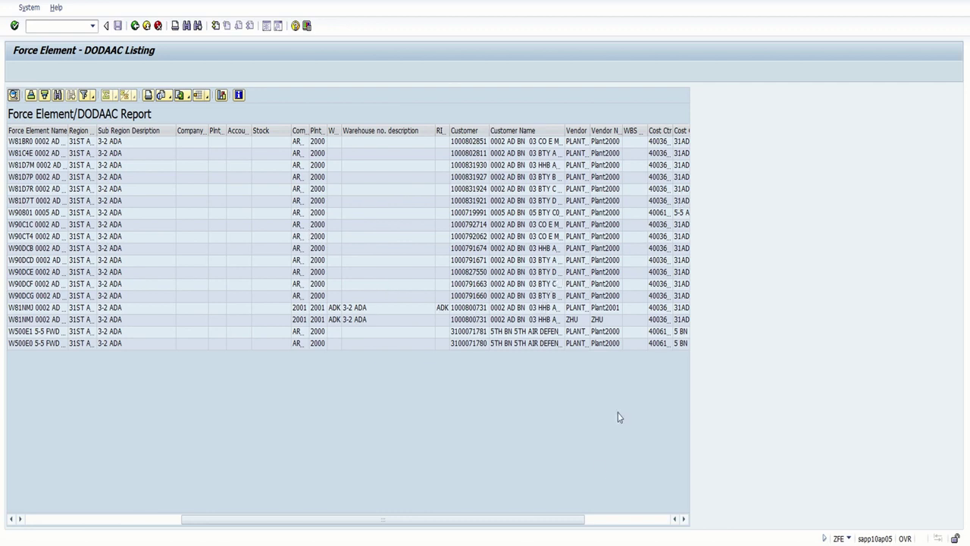
{"action": "left_click_drag", "start_coordinate": [571, 523], "coordinate": [660, 513]}
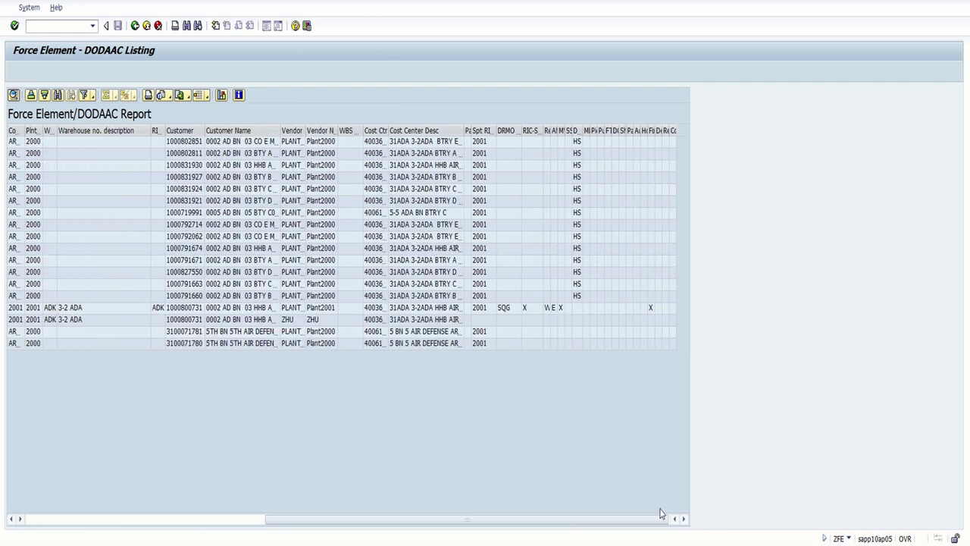
{"action": "double_click", "coordinate": [389, 130]}
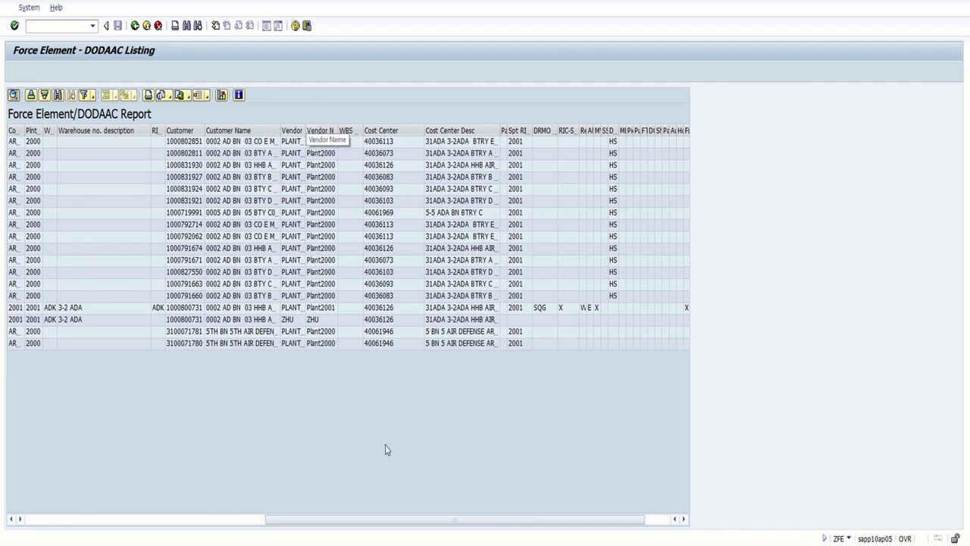
{"action": "left_click_drag", "start_coordinate": [392, 521], "coordinate": [165, 532]}
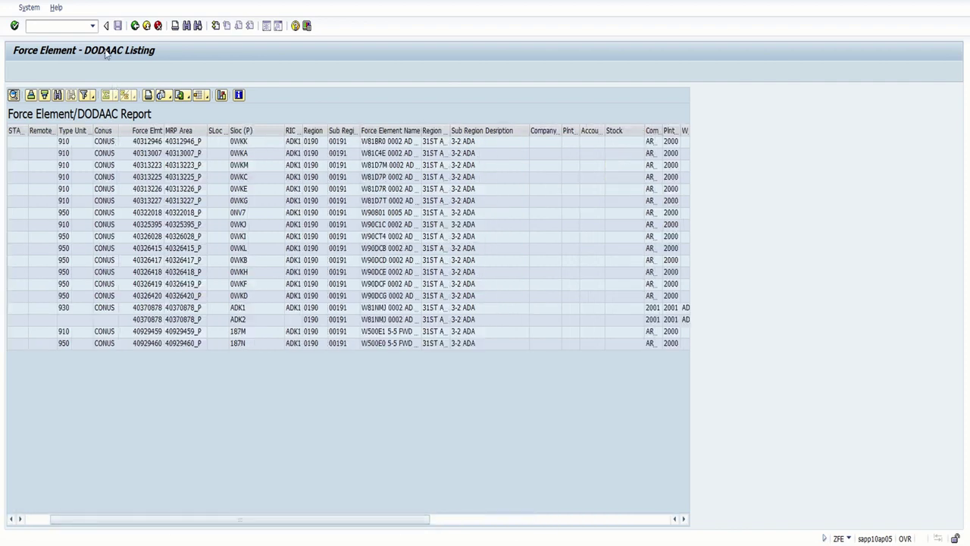
Return to the selection criteria, switch the report from Provisions to Stock and run it for the same sub region.
{"action": "left_click", "coordinate": [135, 26]}
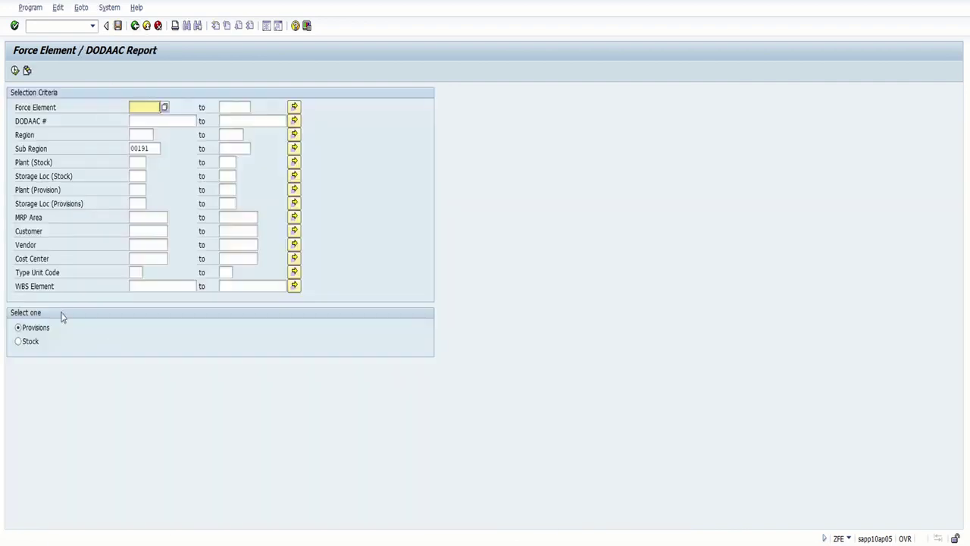
{"action": "left_click", "coordinate": [30, 344]}
{"action": "left_click", "coordinate": [15, 70]}
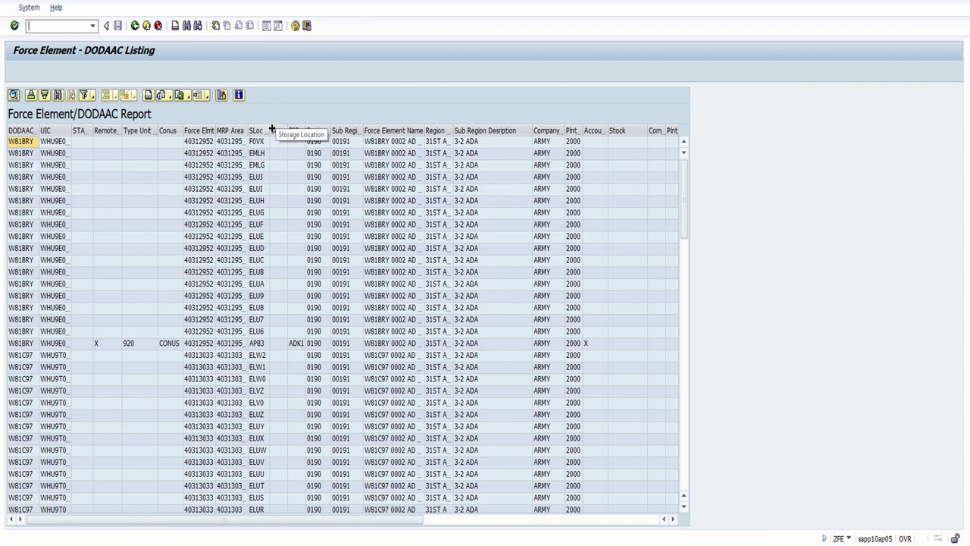
Widen the SLoc (S), MRP Area, DODAAC #, UIC, STAMIS, Remote Ind, Type Unit Code and Region Desc columns of the stock listing.
{"action": "left_click_drag", "start_coordinate": [272, 129], "coordinate": [317, 131]}
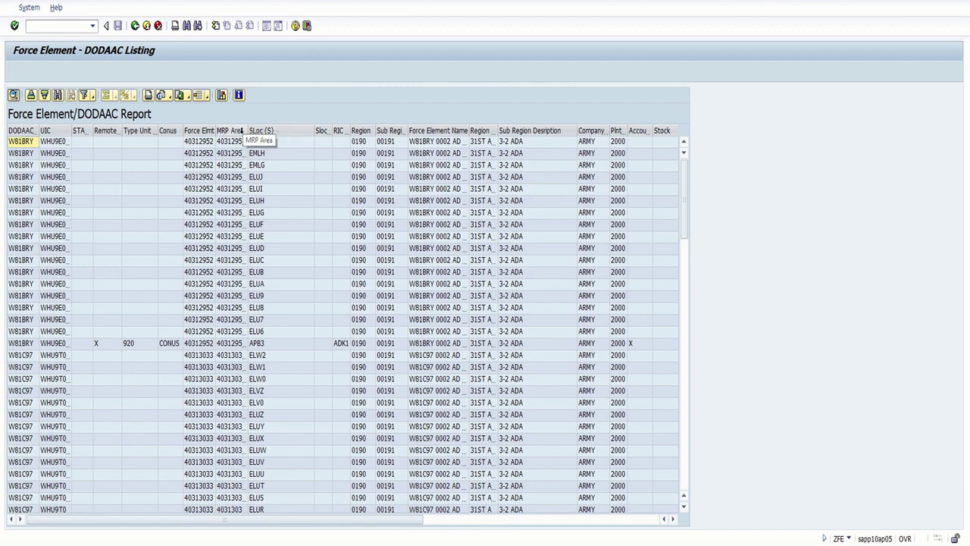
{"action": "left_click_drag", "start_coordinate": [247, 131], "coordinate": [271, 130]}
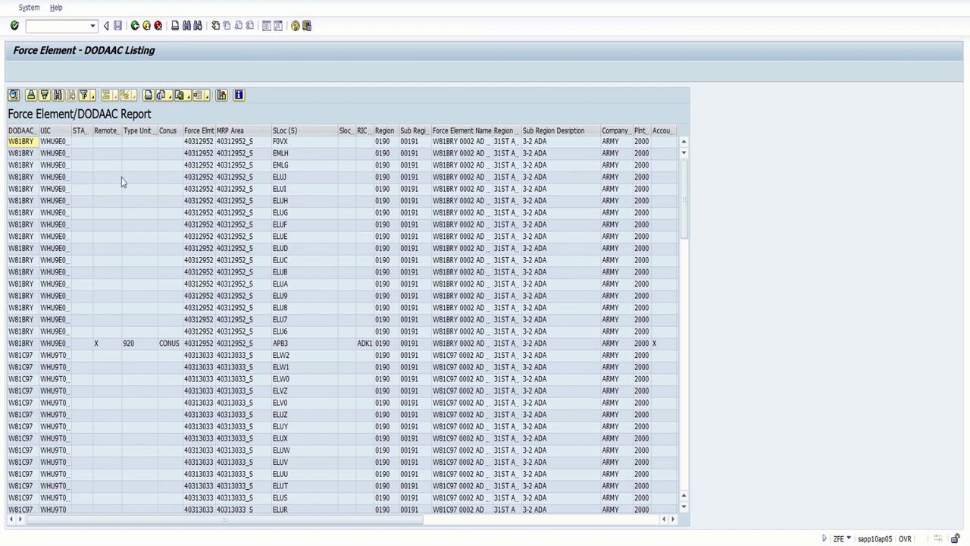
{"action": "left_click_drag", "start_coordinate": [38, 131], "coordinate": [58, 132]}
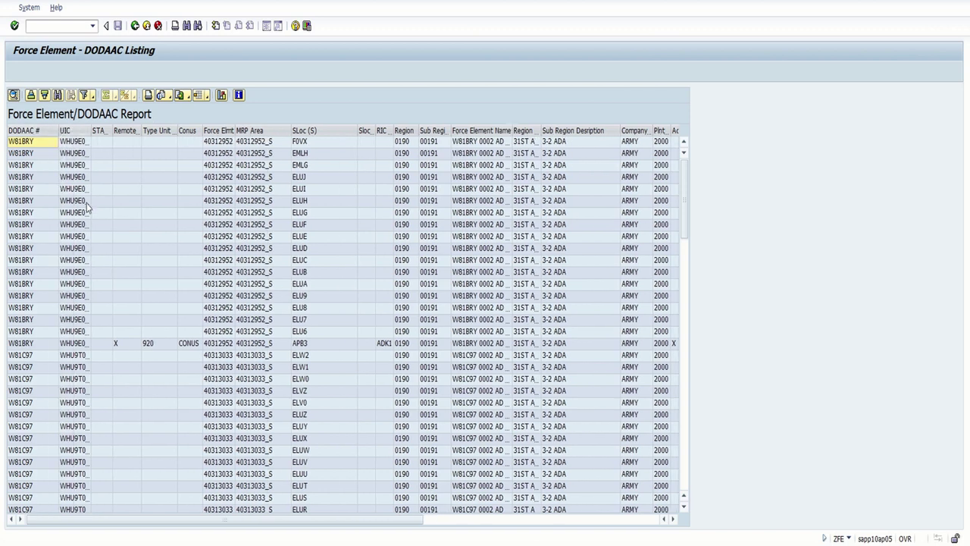
{"action": "left_click_drag", "start_coordinate": [89, 135], "coordinate": [109, 134]}
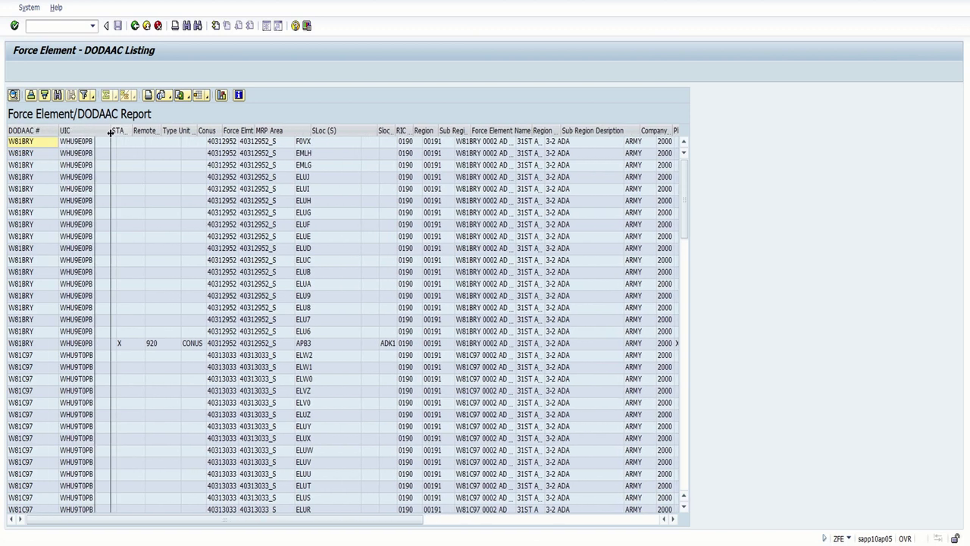
{"action": "left_click_drag", "start_coordinate": [130, 134], "coordinate": [227, 134]}
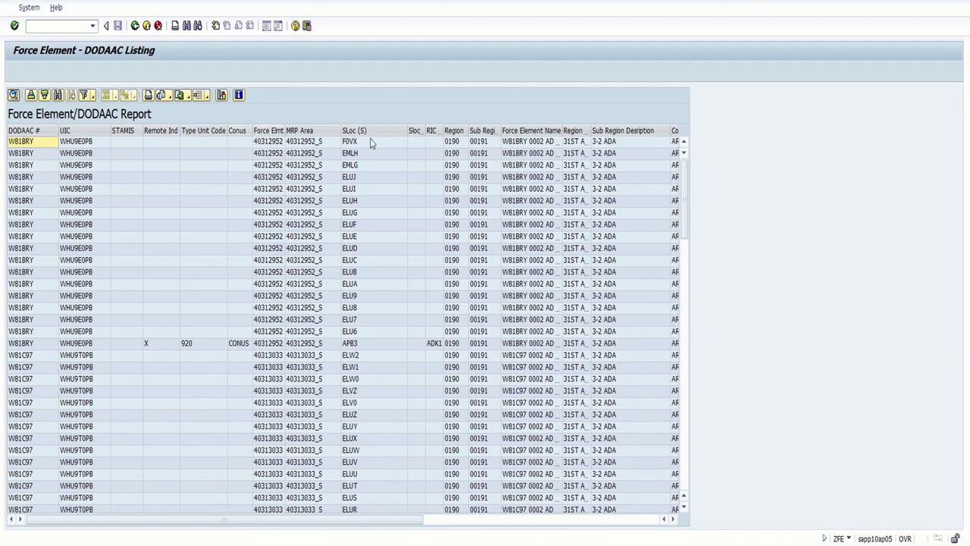
{"action": "left_click_drag", "start_coordinate": [590, 130], "coordinate": [604, 132]}
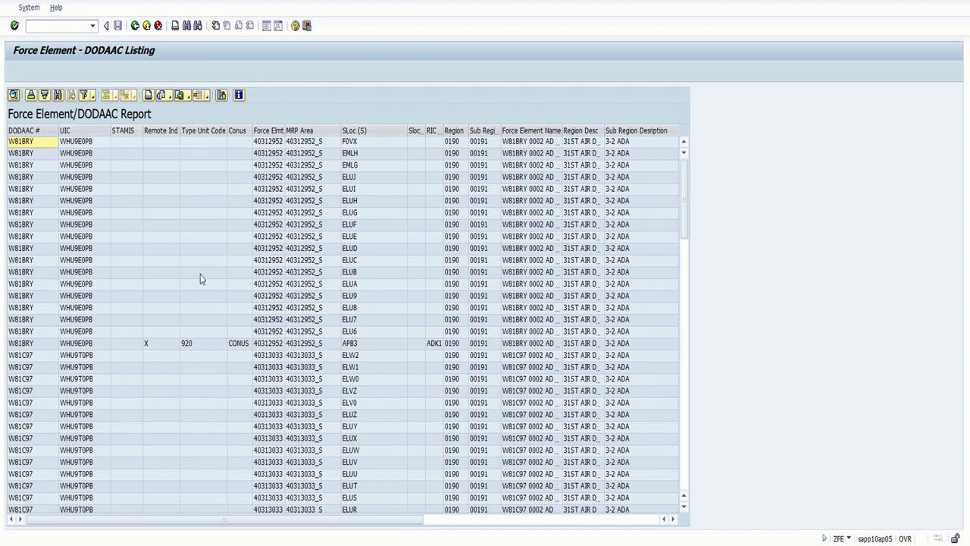
Look at the export formats offered for the stock listing and dismiss them without exporting.
{"action": "left_click", "coordinate": [187, 97]}
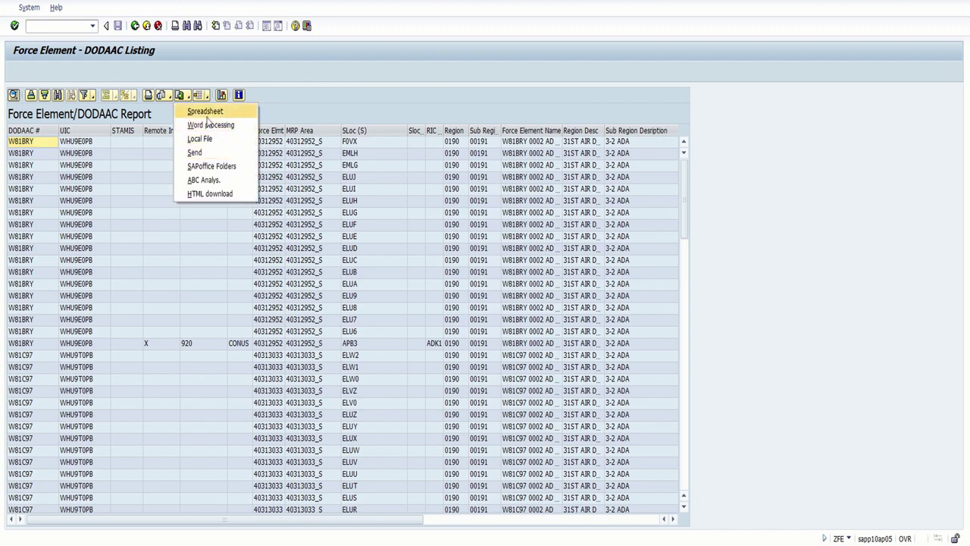
{"action": "left_click", "coordinate": [345, 87]}
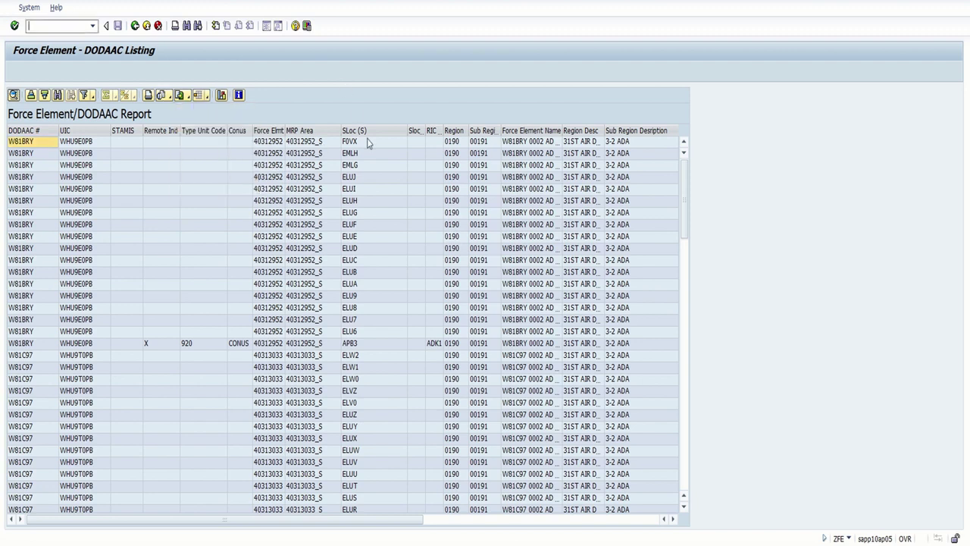